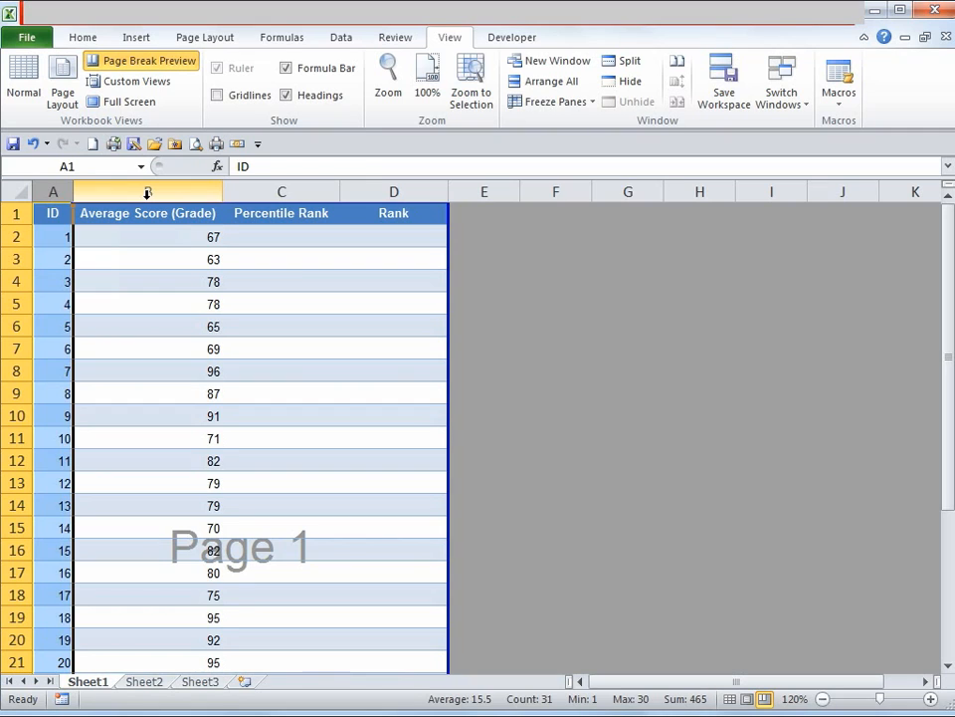
# - Search the functions for PERCENTILE and insert PERCENTRANK into cell C2, keeping the score rows visible beside its arguments
pyautogui.click(333, 242)
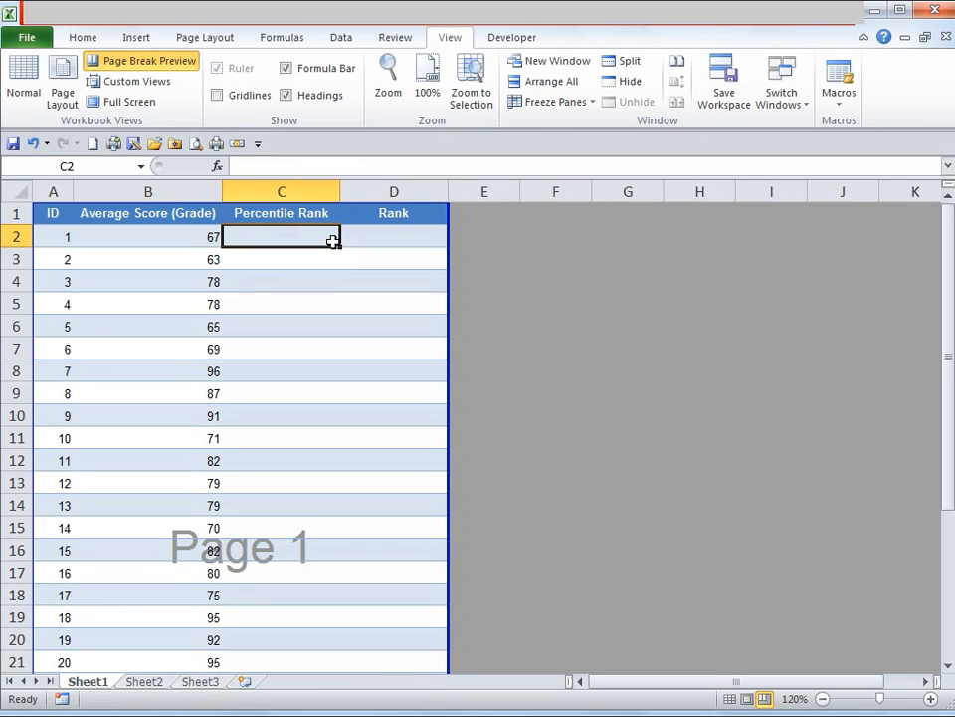
pyautogui.click(217, 166)
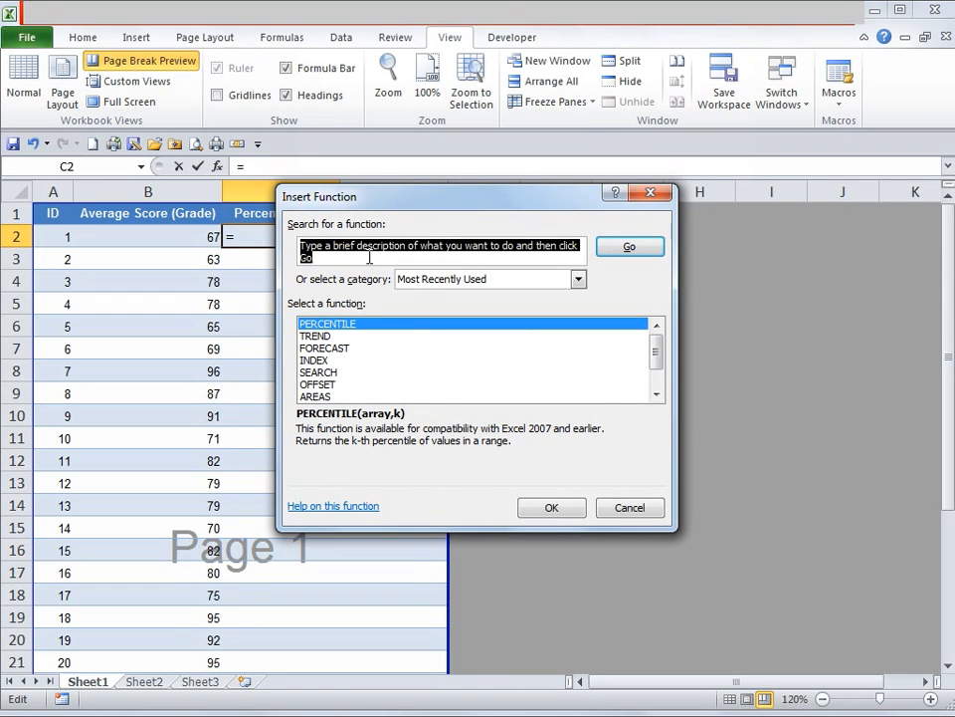
pyautogui.write('PERCENTILE')
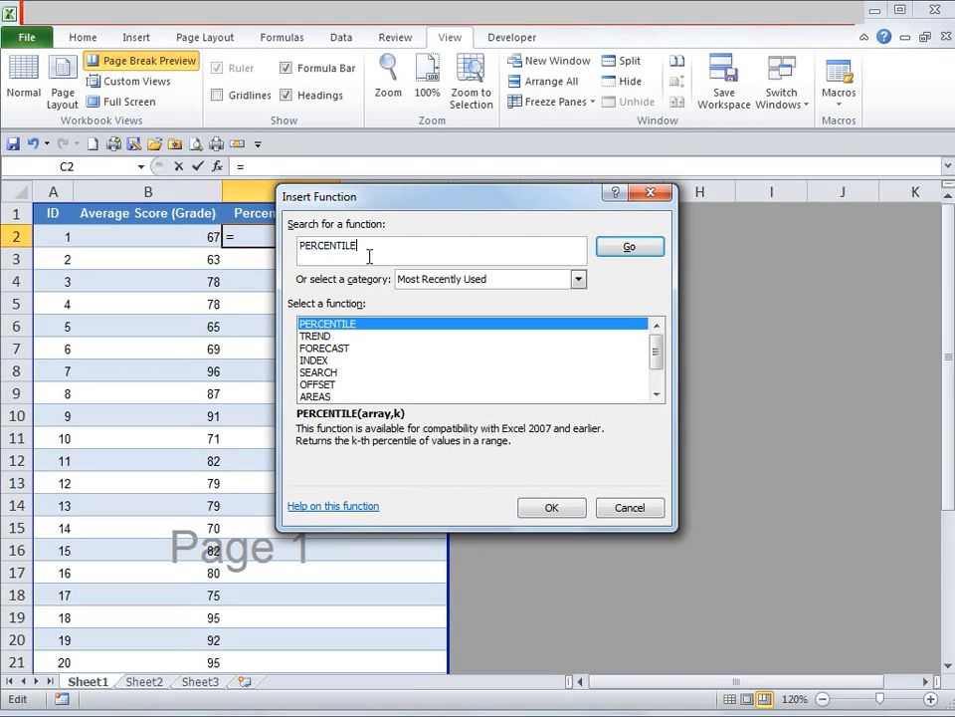
pyautogui.click(633, 250)
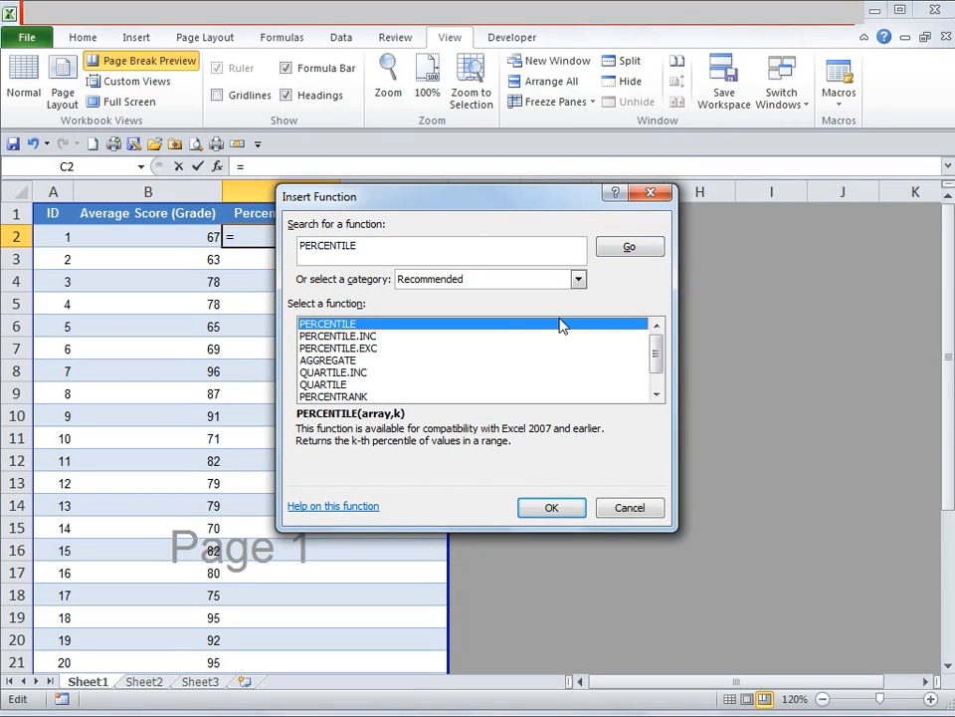
pyautogui.click(358, 397)
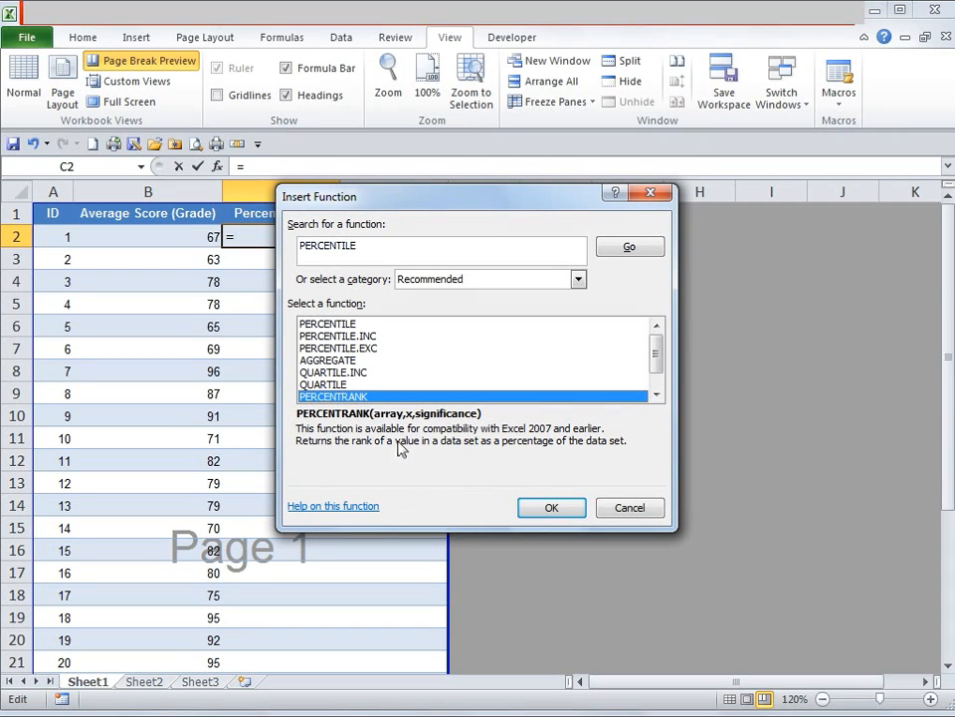
pyautogui.click(553, 508)
pyautogui.moveTo(360, 229); pyautogui.dragTo(394, 336)
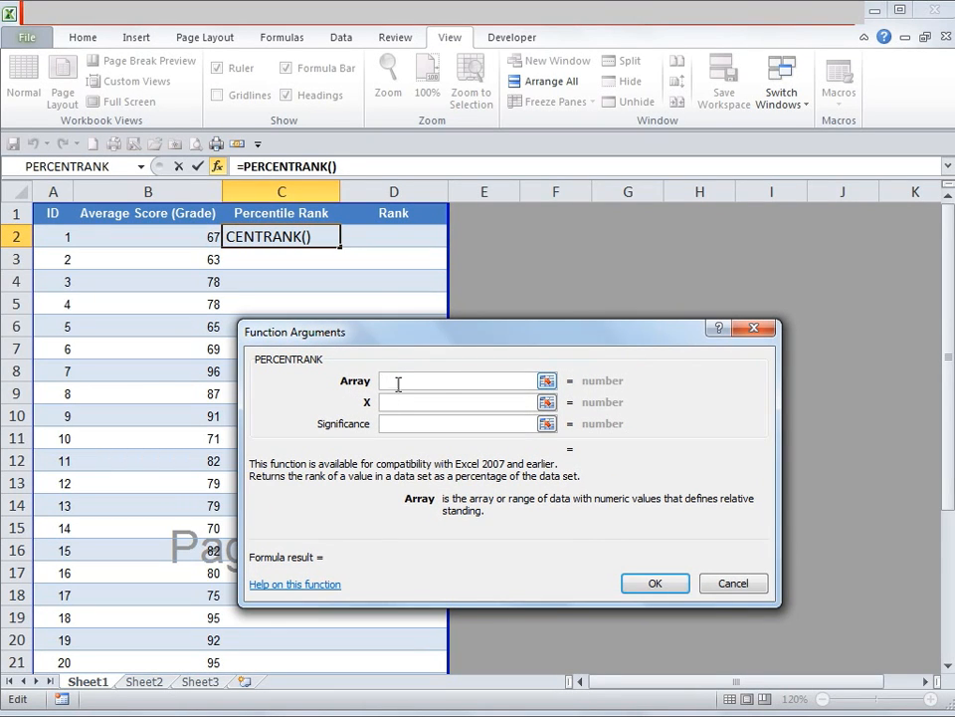
# - Set the PERCENTRANK array to the average scores as the absolute range $B$2:$B$31
pyautogui.click(547, 383)
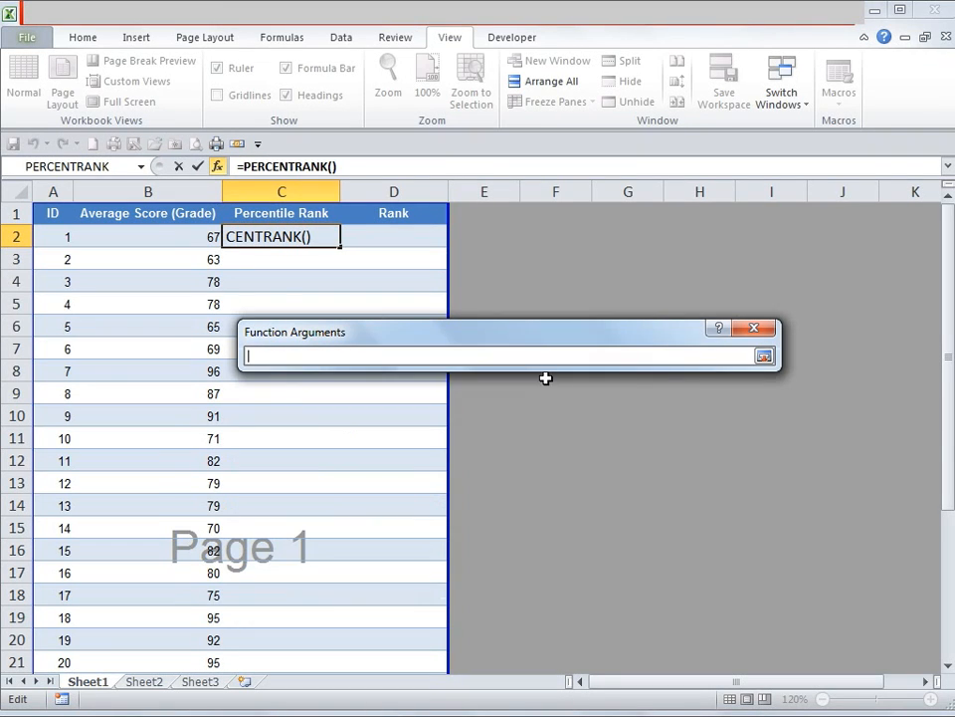
pyautogui.click(161, 235)
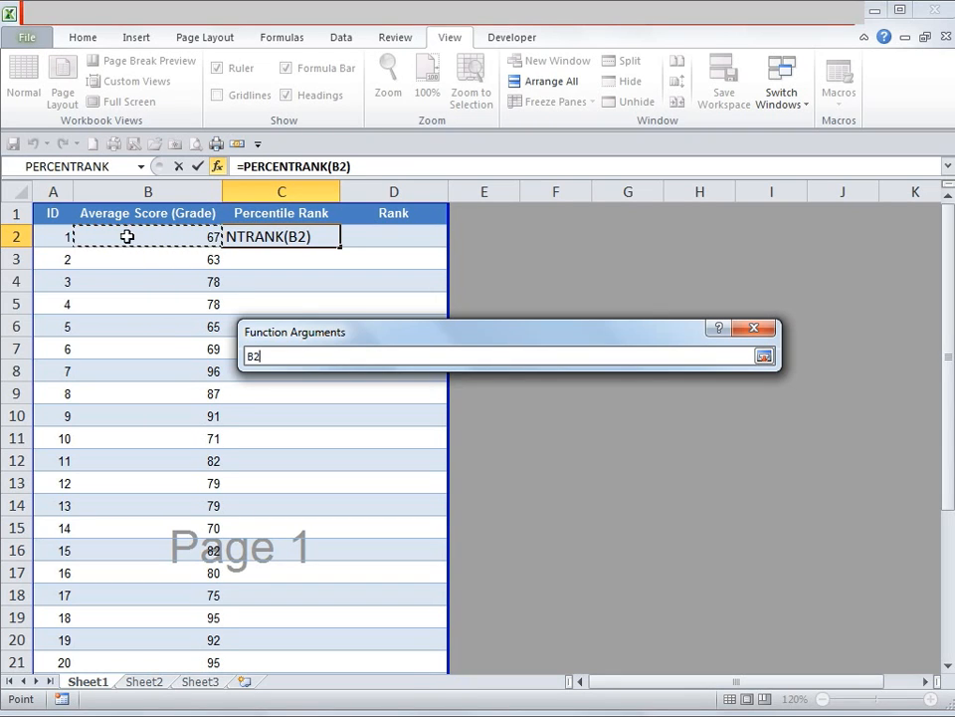
pyautogui.hotkey('ctrl', 'shift', 'Down')
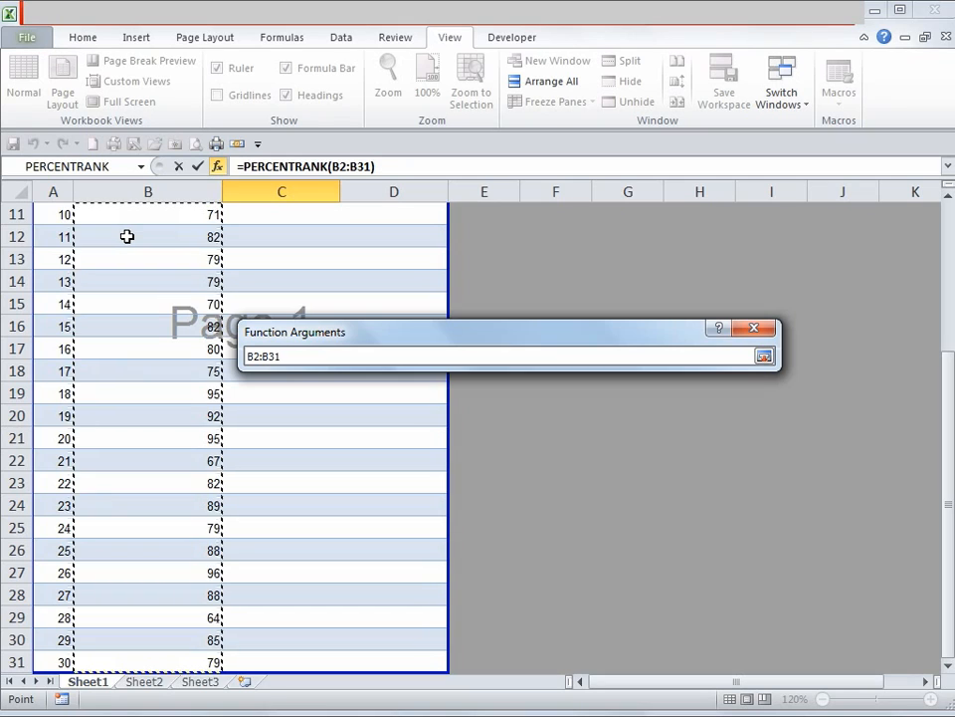
pyautogui.click(765, 357)
pyautogui.click(383, 381)
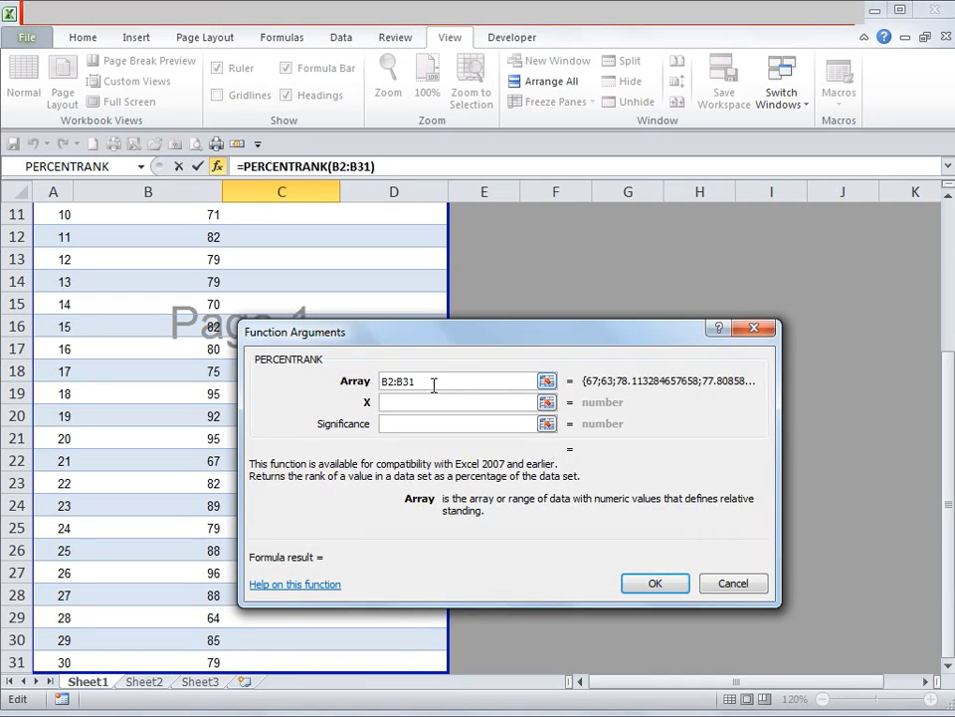
pyautogui.write('$B')
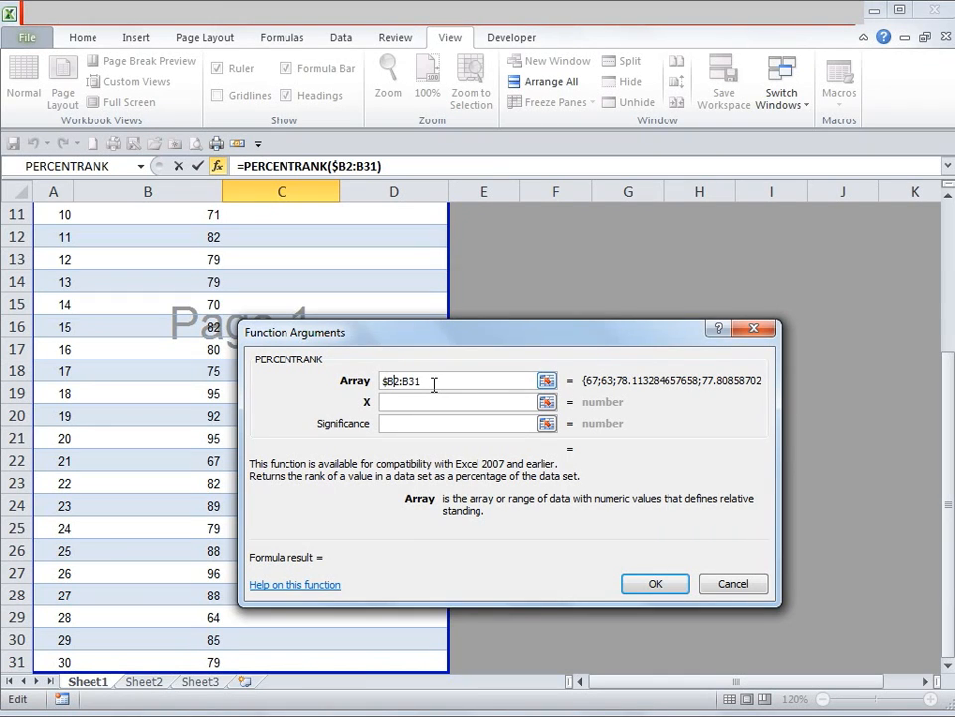
pyautogui.write('$')
pyautogui.press('Right')
pyautogui.press('Right')
pyautogui.write('$')
pyautogui.press('Right')
pyautogui.write('$')
# - Finish PERCENTRANK with B2 as X and no significance, and fill the formula down the Percentile Rank column
pyautogui.click(429, 403)
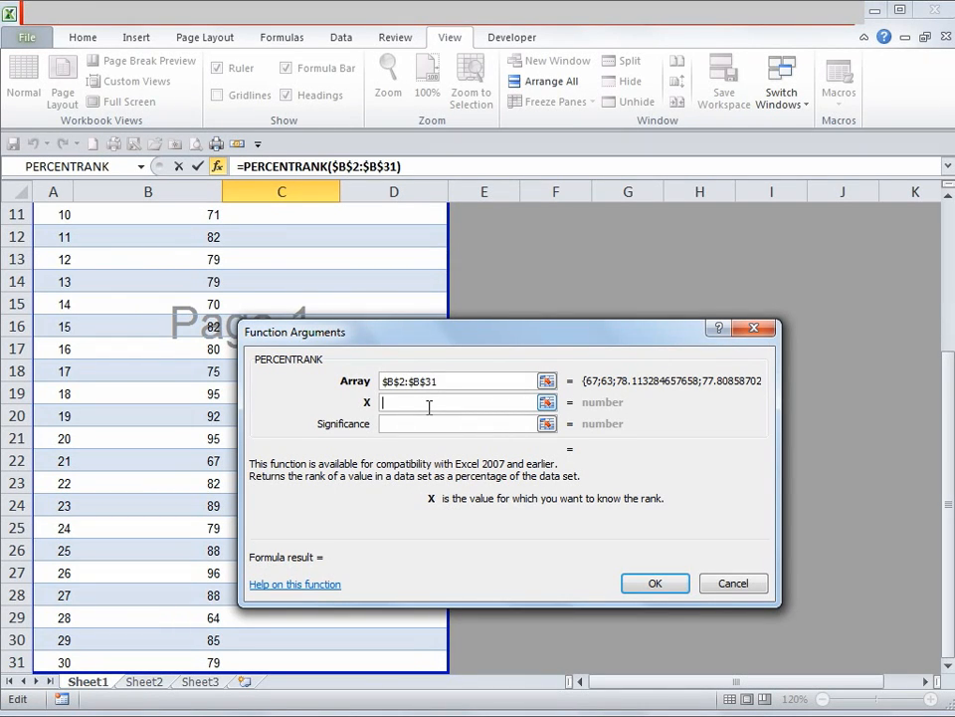
pyautogui.click(547, 404)
pyautogui.moveTo(948, 455); pyautogui.dragTo(938, 284)
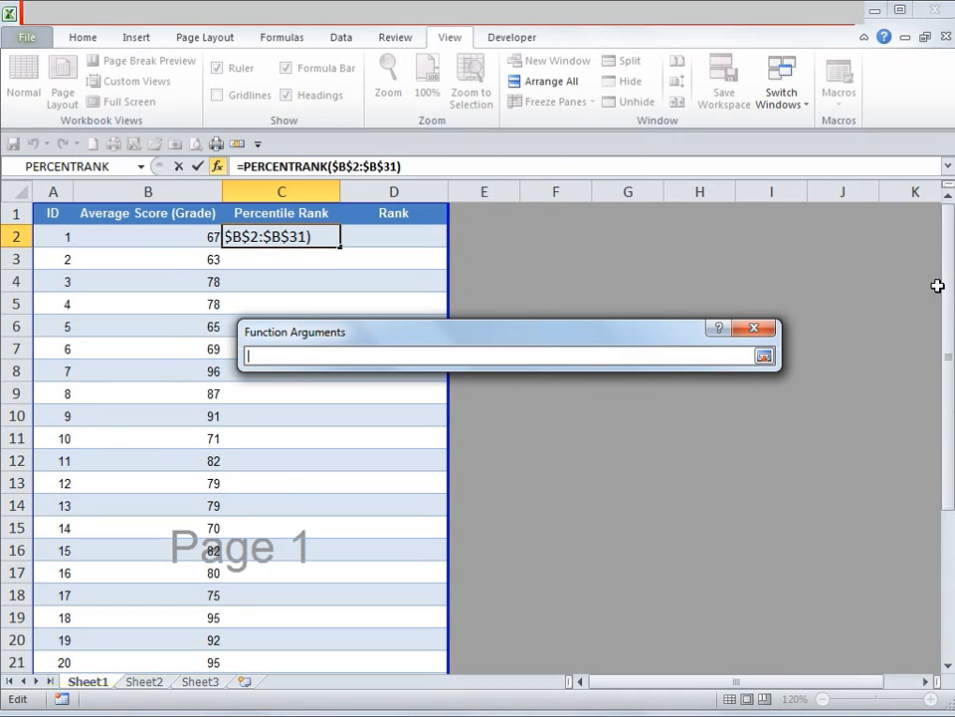
pyautogui.click(150, 236)
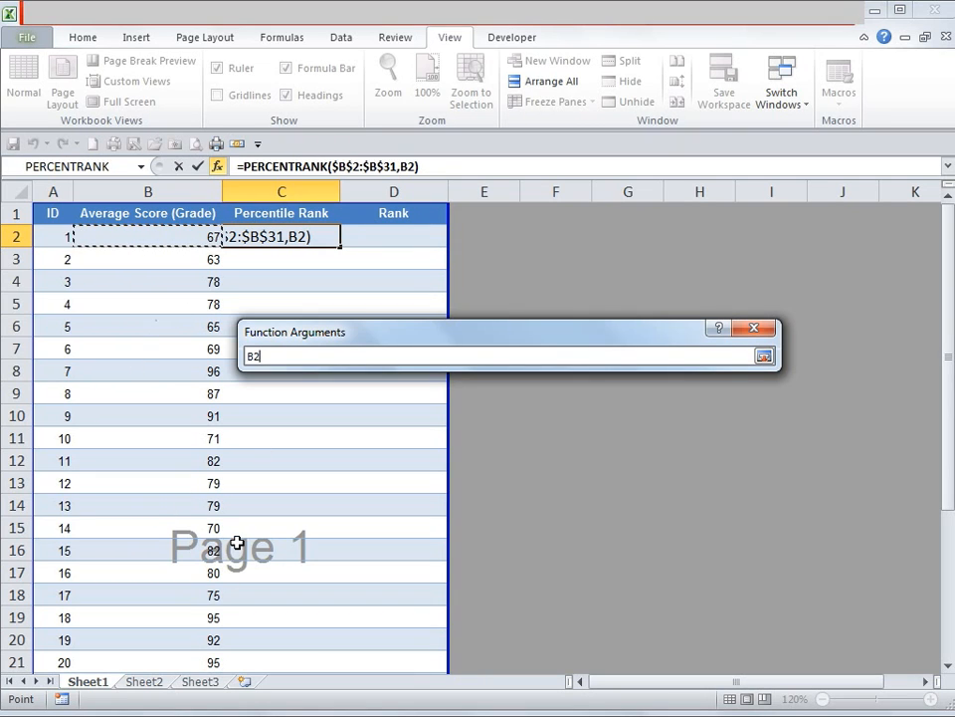
pyautogui.click(765, 356)
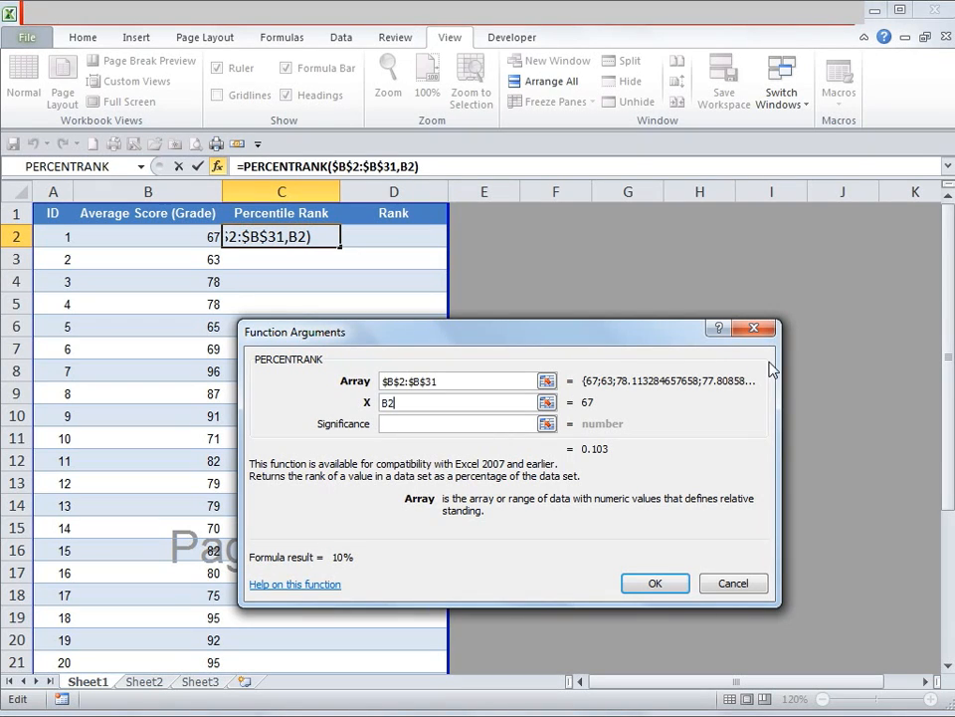
pyautogui.click(465, 426)
pyautogui.click(653, 583)
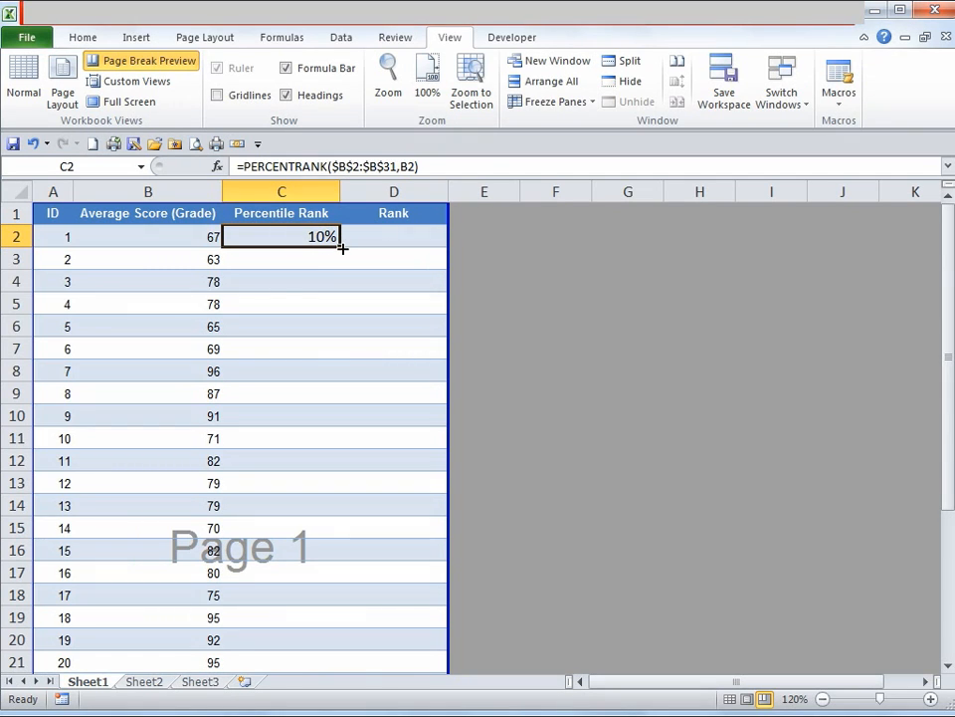
pyautogui.doubleClick(342, 247)
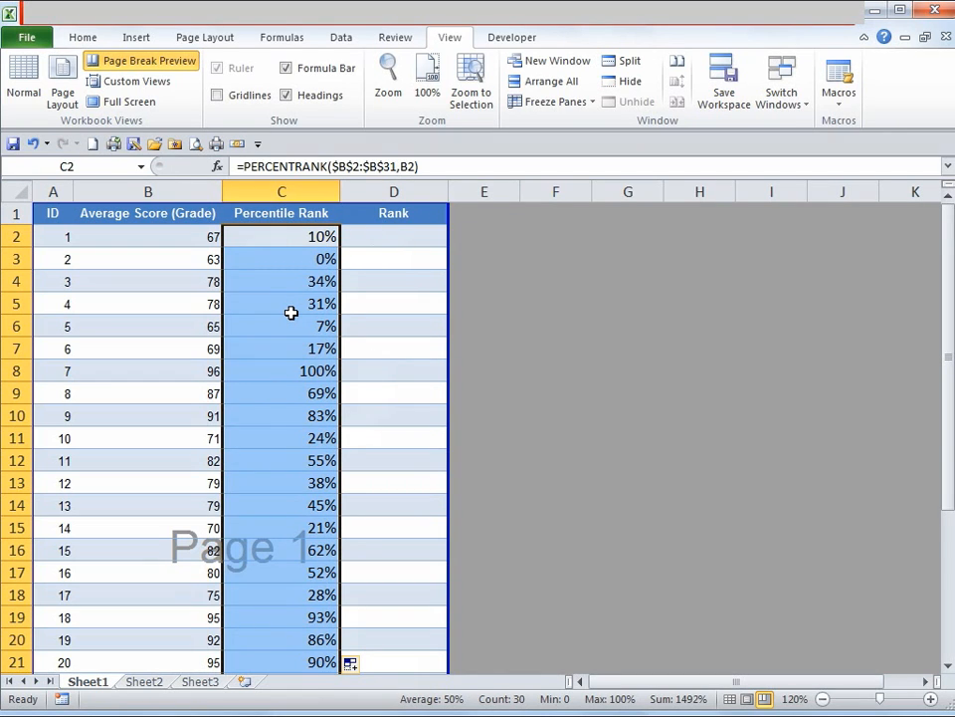
# - Sort the table by Percentile Rank in descending order
pyautogui.click(265, 235)
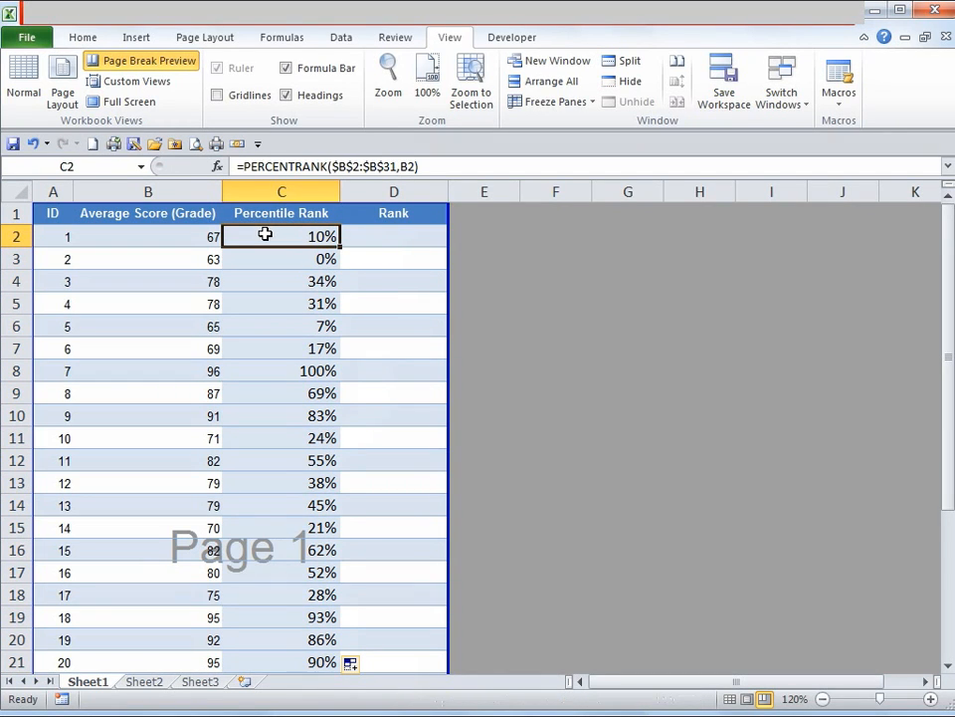
pyautogui.click(341, 37)
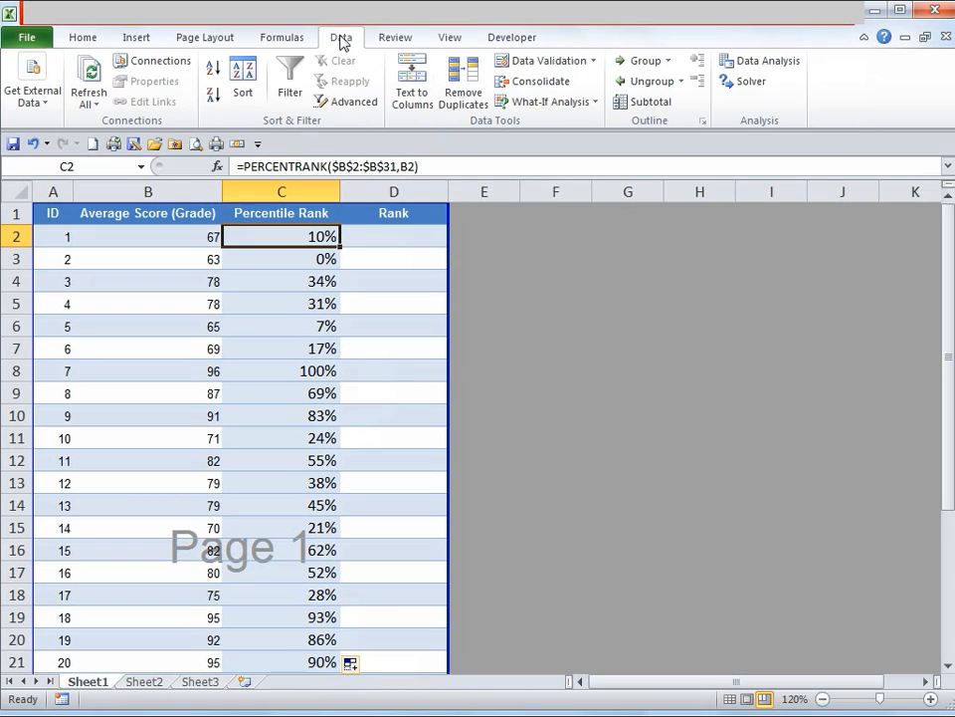
pyautogui.click(211, 93)
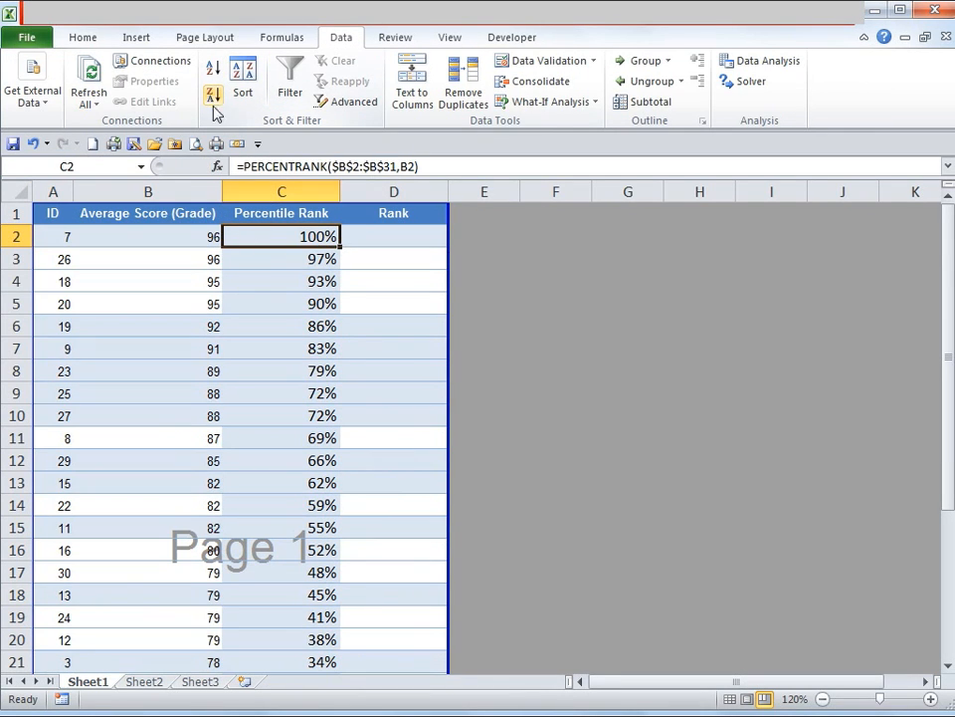
pyautogui.click(257, 274)
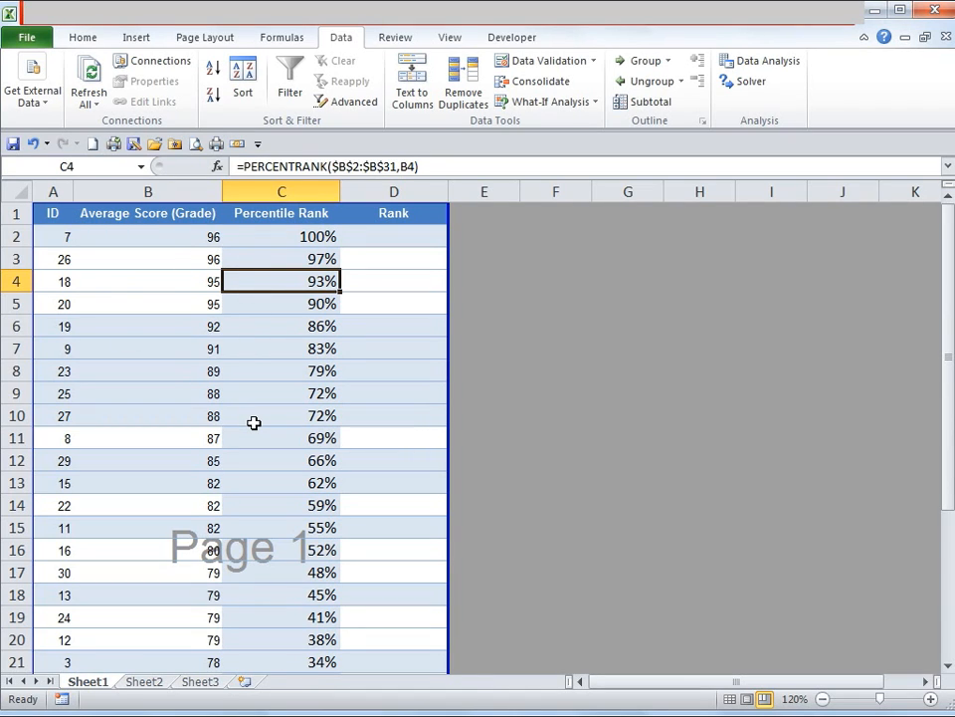
# - Start a RANK formula in cell D2 with the average score in B2 as its number argument
pyautogui.click(372, 234)
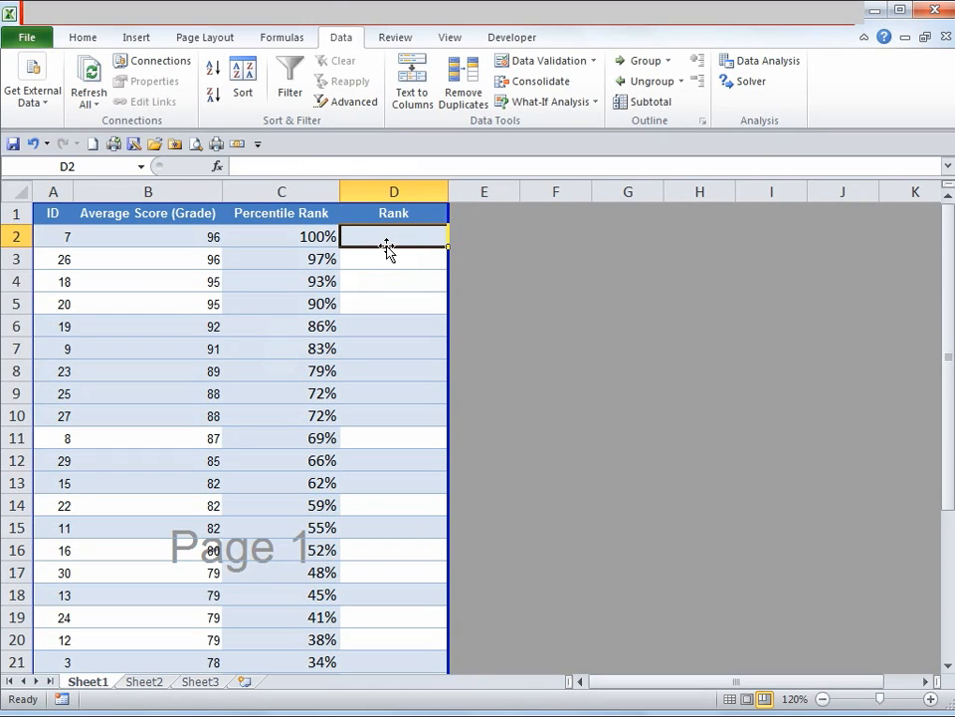
pyautogui.write('=')
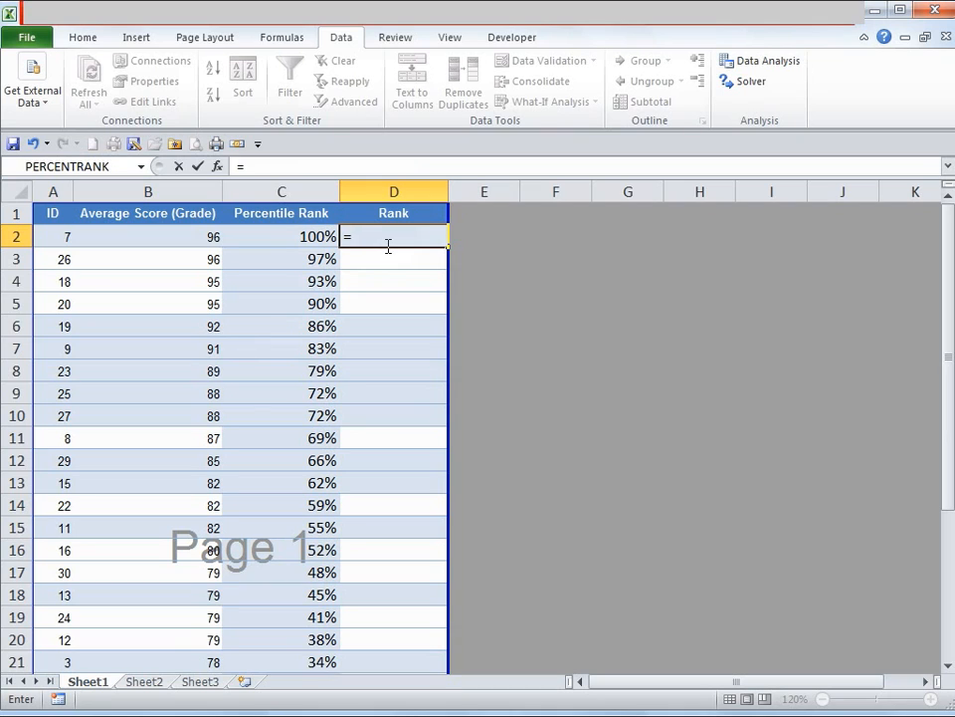
pyautogui.write('RANK')
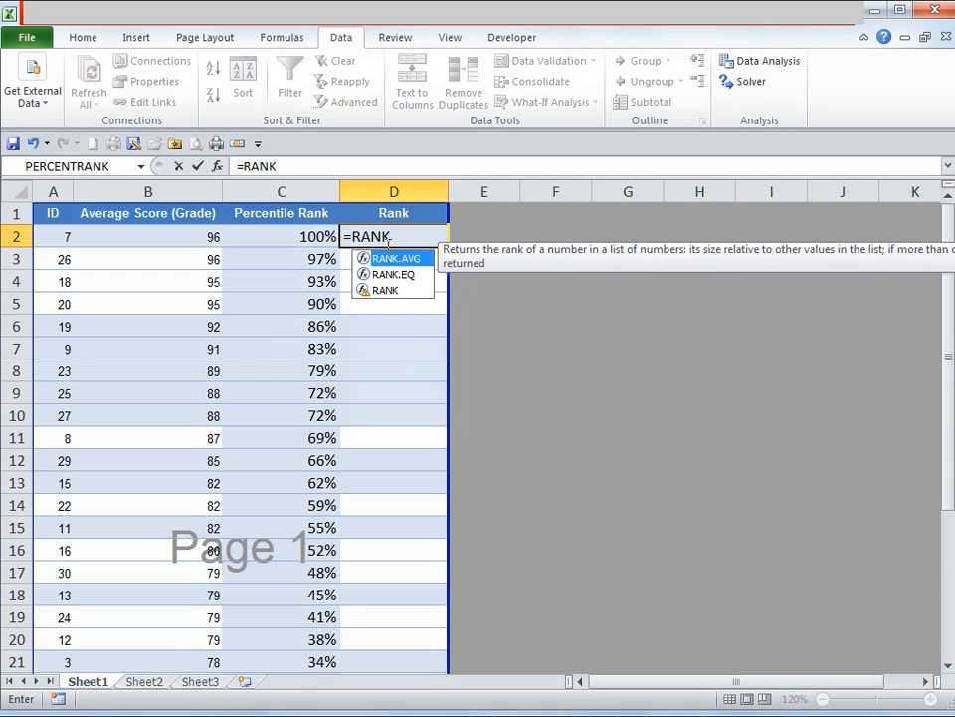
pyautogui.write('(')
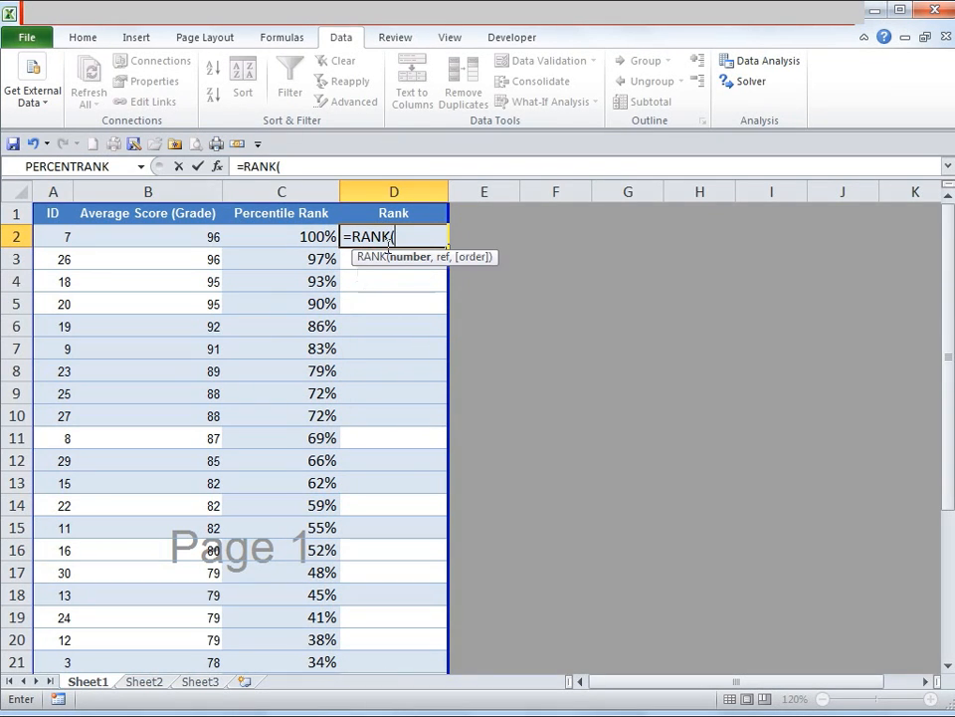
pyautogui.click(287, 232)
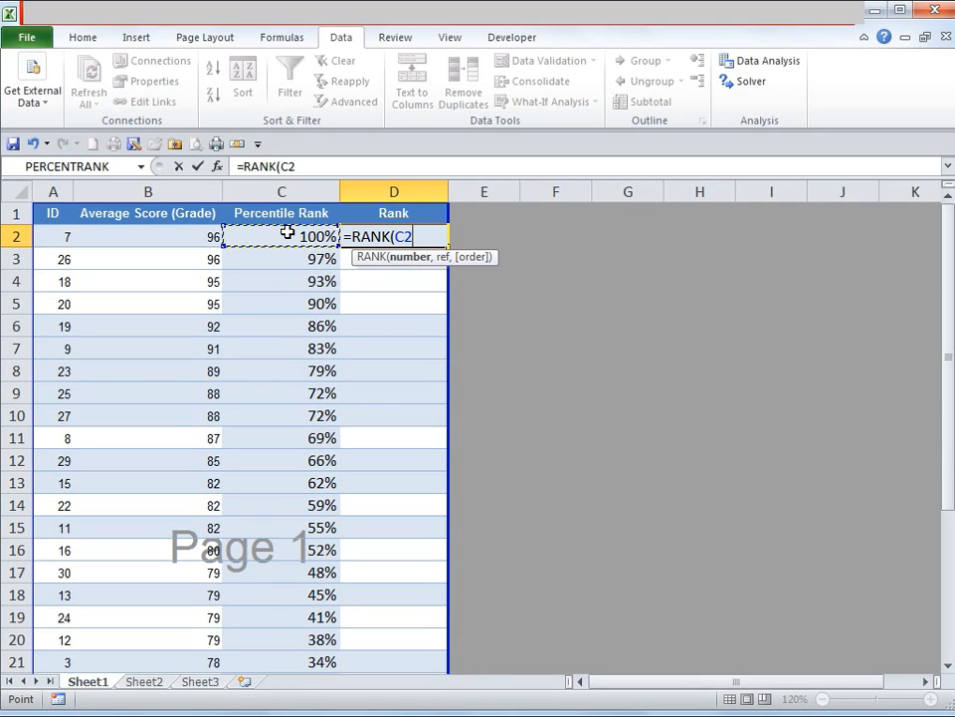
pyautogui.click(204, 235)
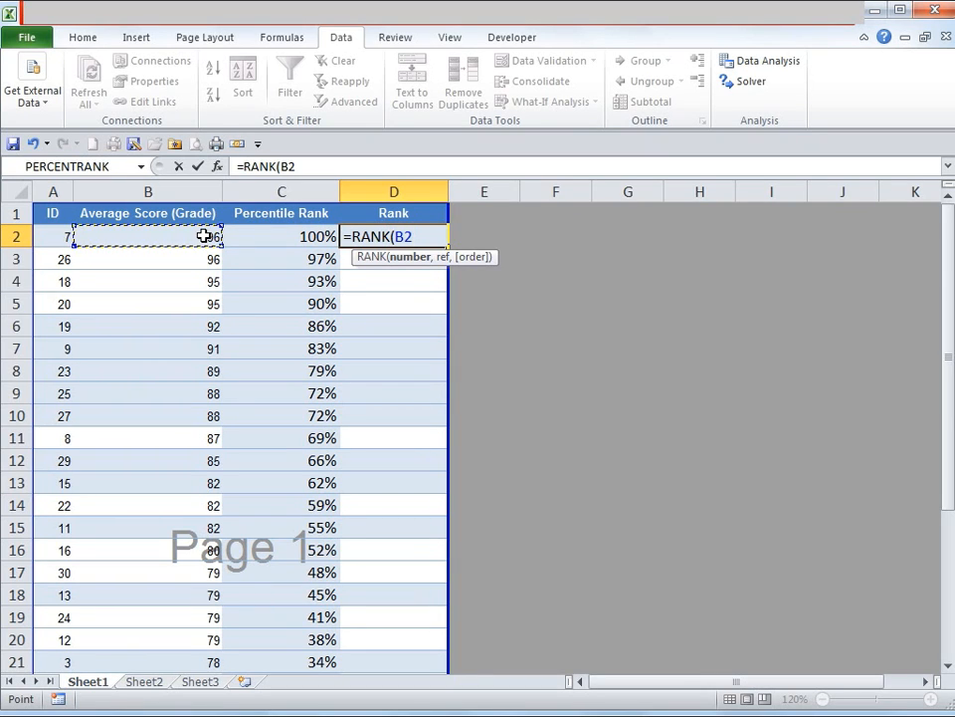
# - Complete the RANK formula with the reference range B2:B31 and order 0 (Descending)
pyautogui.write(',')
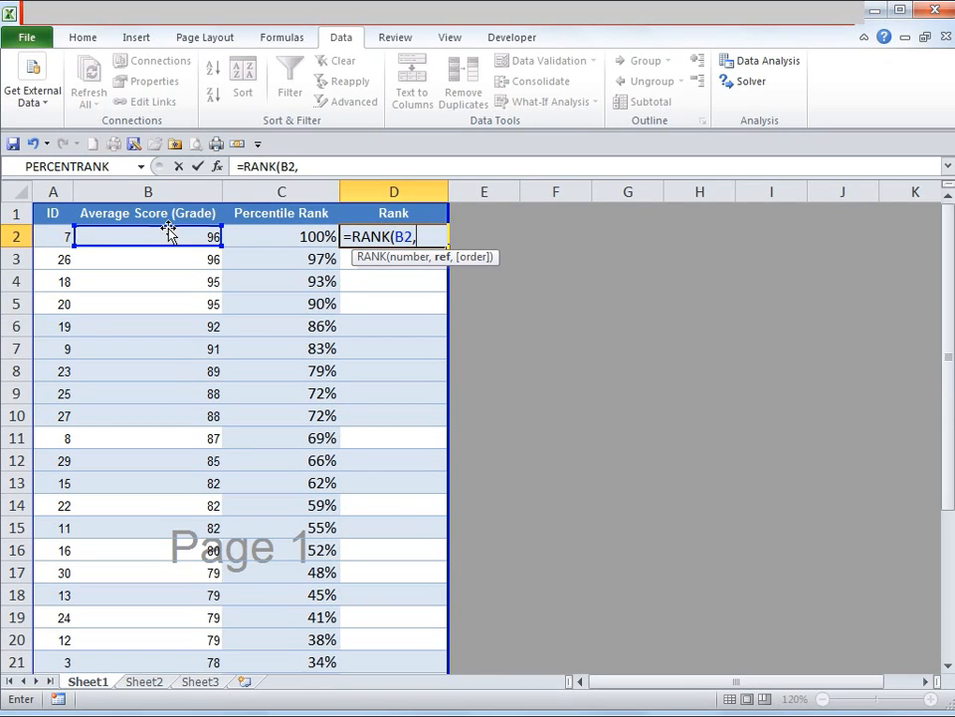
pyautogui.click(164, 232)
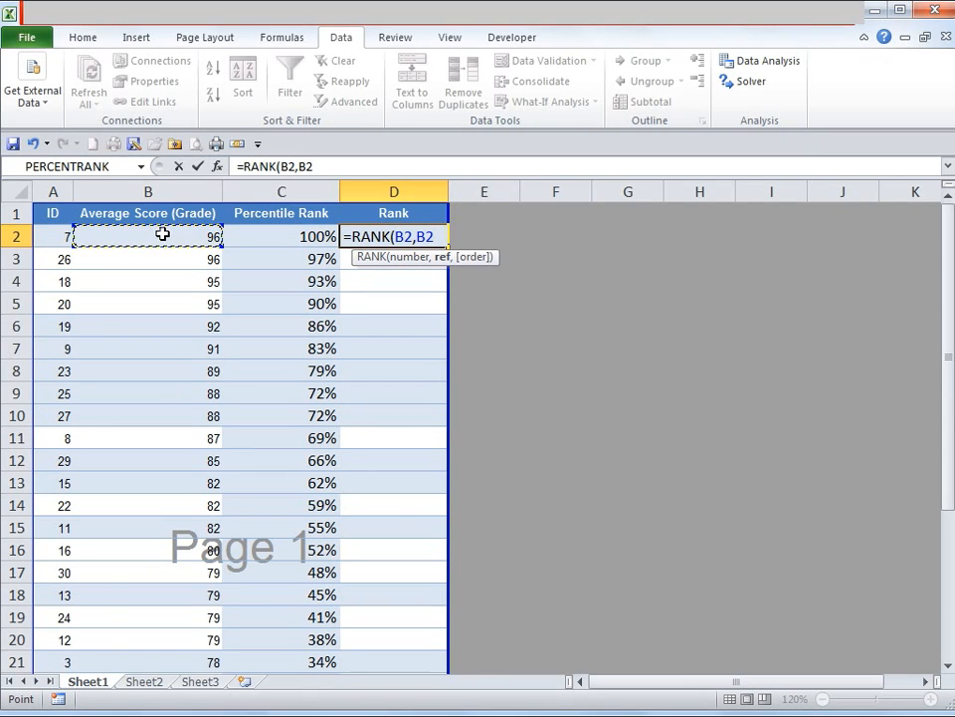
pyautogui.hotkey('ctrl', 'shift', 'Down')
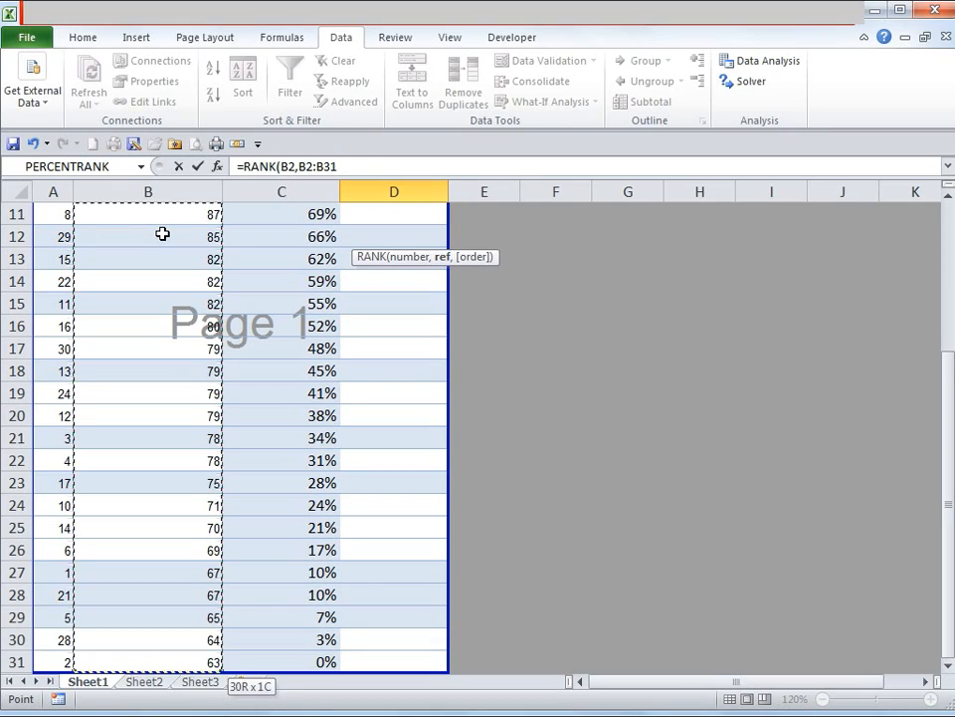
pyautogui.write(',')
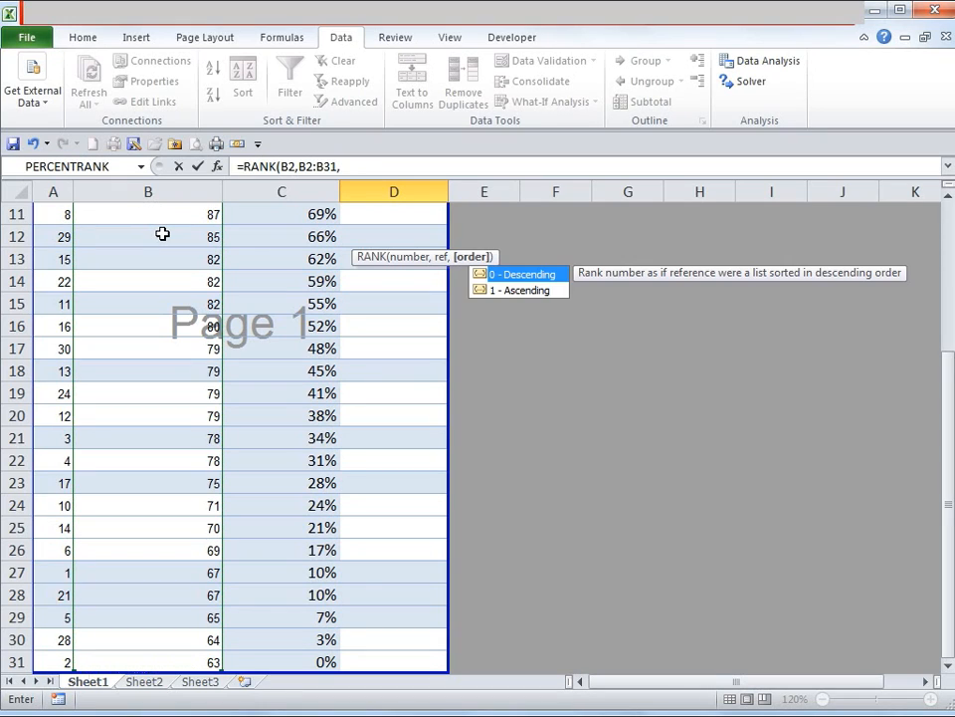
pyautogui.doubleClick(514, 277)
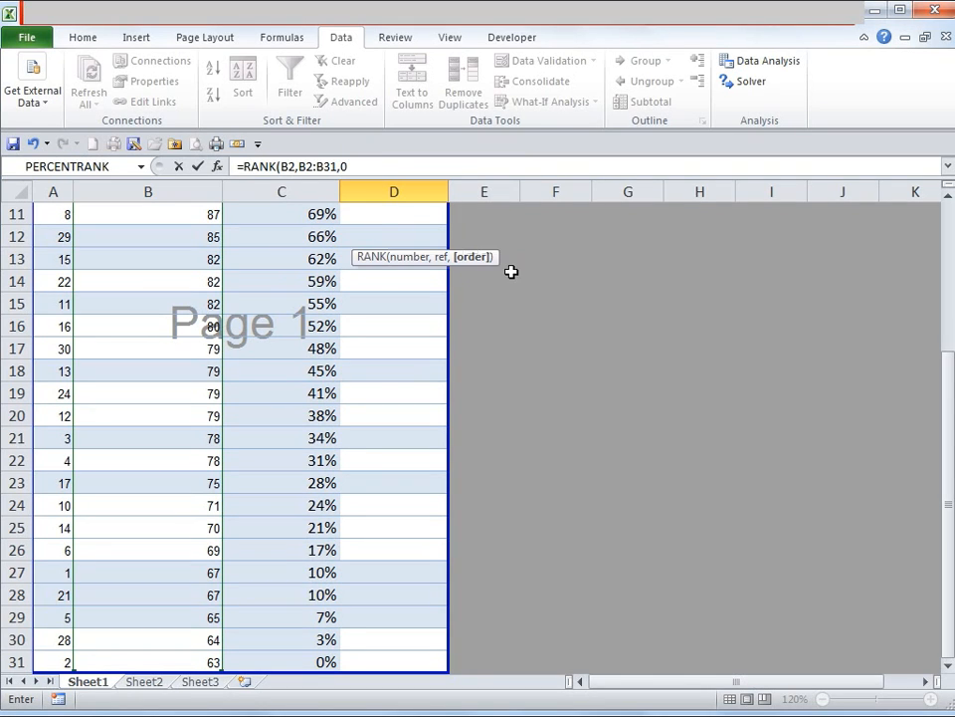
pyautogui.click(362, 166)
pyautogui.write(')')
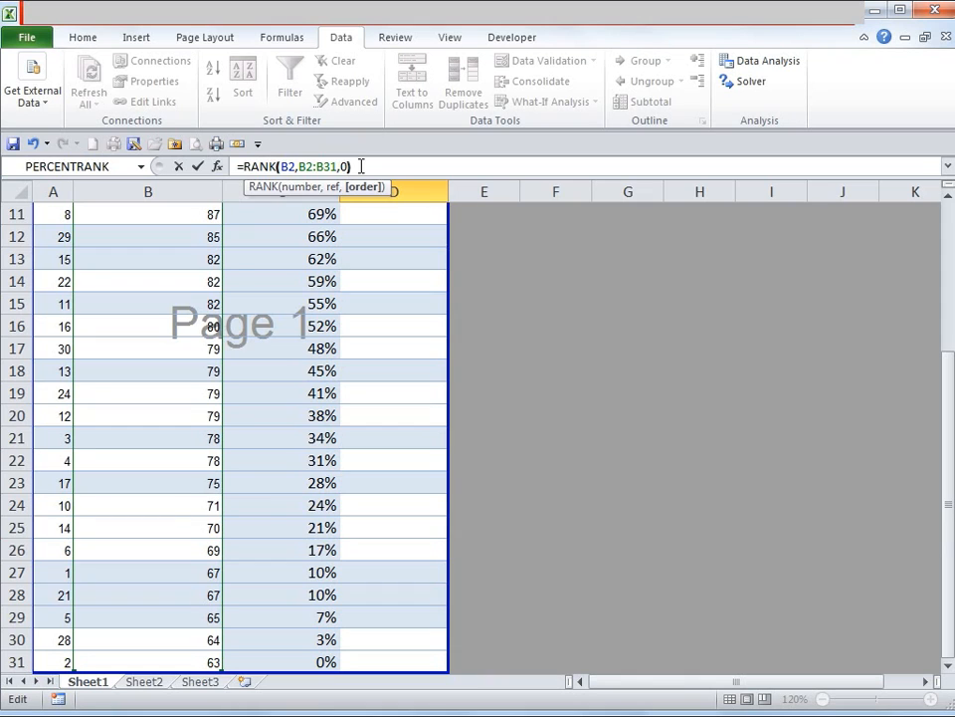
pyautogui.press('Return')
# - Make the reference range in D2's RANK formula absolute as $B$2:$B$31
pyautogui.press('Up')
pyautogui.press('Up')
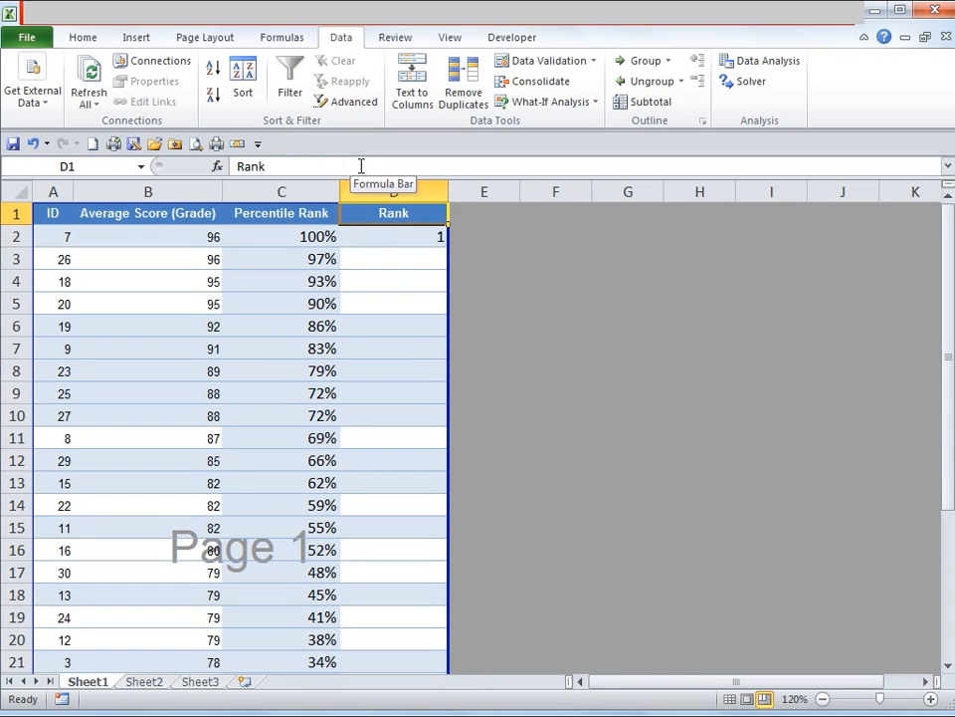
pyautogui.press('Down')
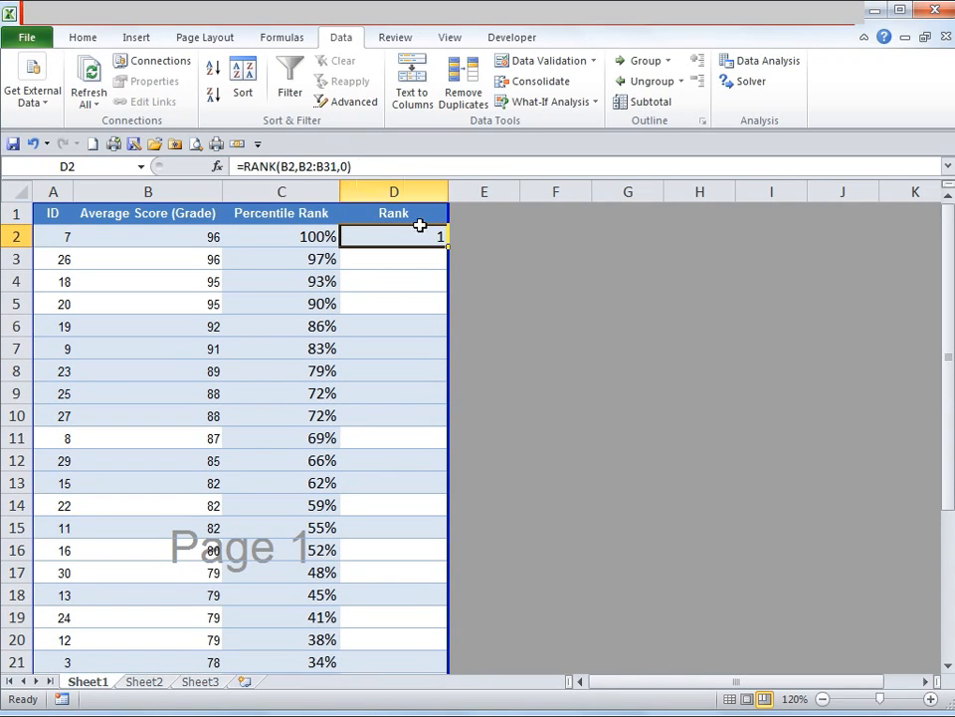
pyautogui.click(289, 167)
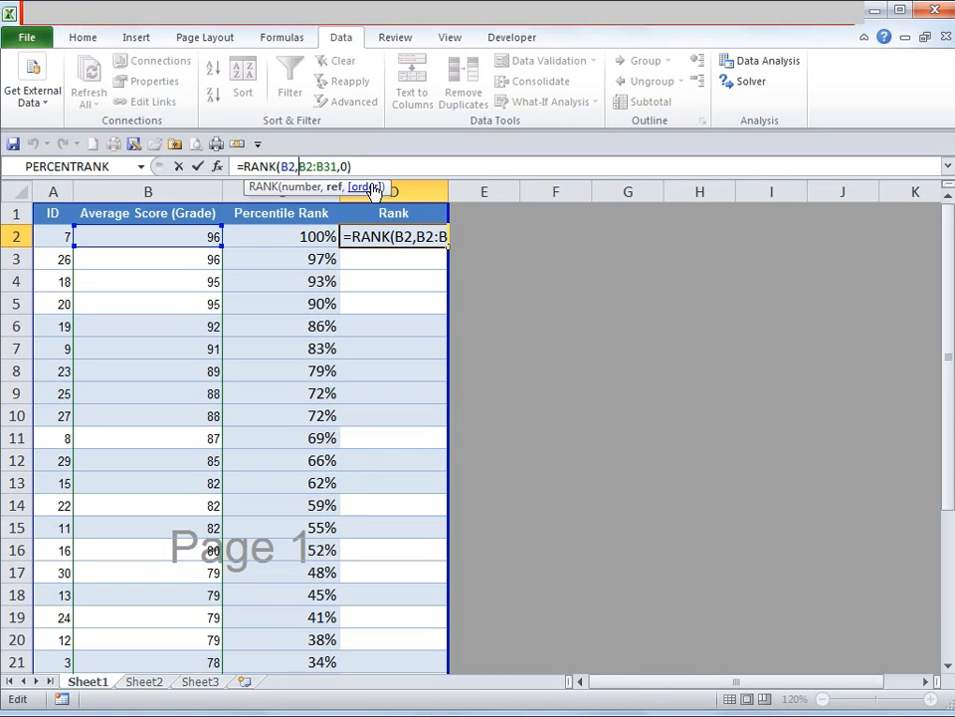
pyautogui.press('F4')
pyautogui.press('Return')
# - Fill the RANK formula from D2 down the Rank column and check the formulas in D2 and C2
pyautogui.click(394, 235)
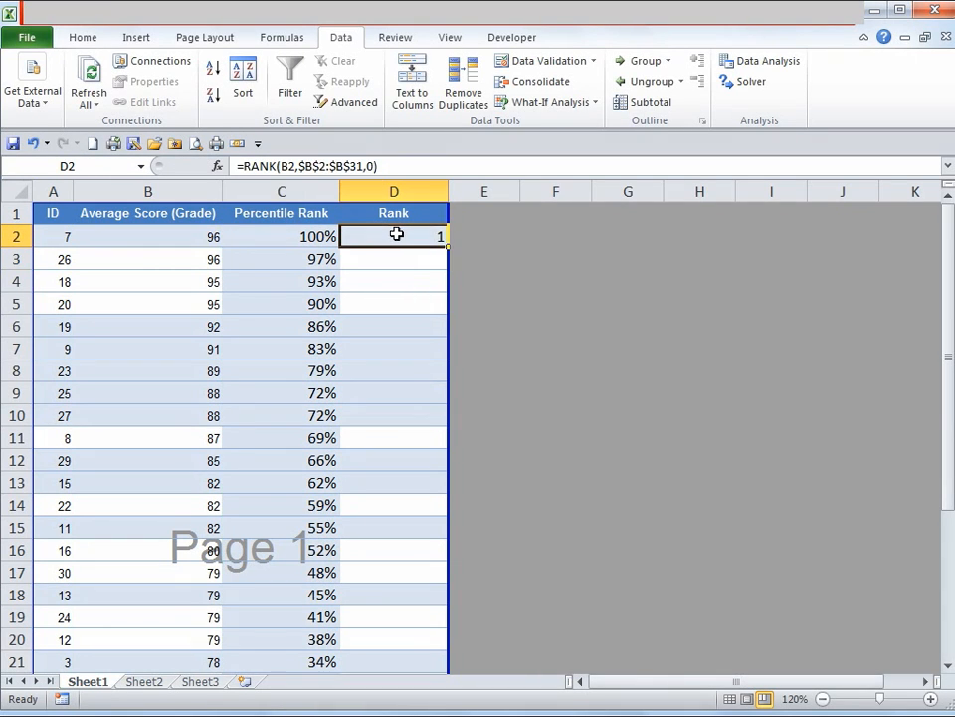
pyautogui.doubleClick(450, 241)
pyautogui.click(397, 242)
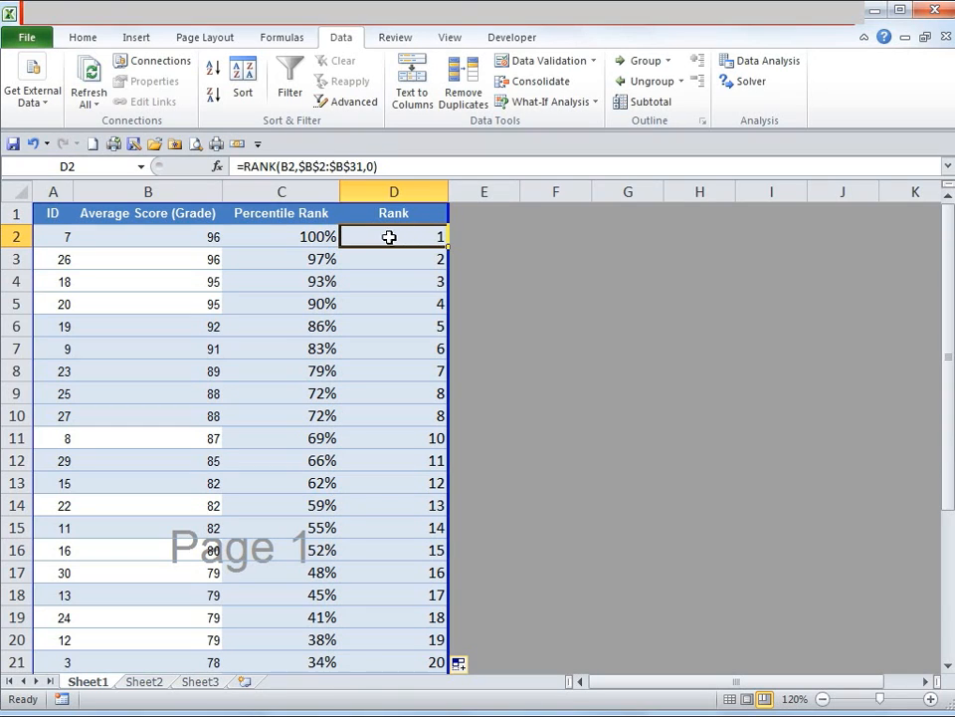
pyautogui.click(268, 241)
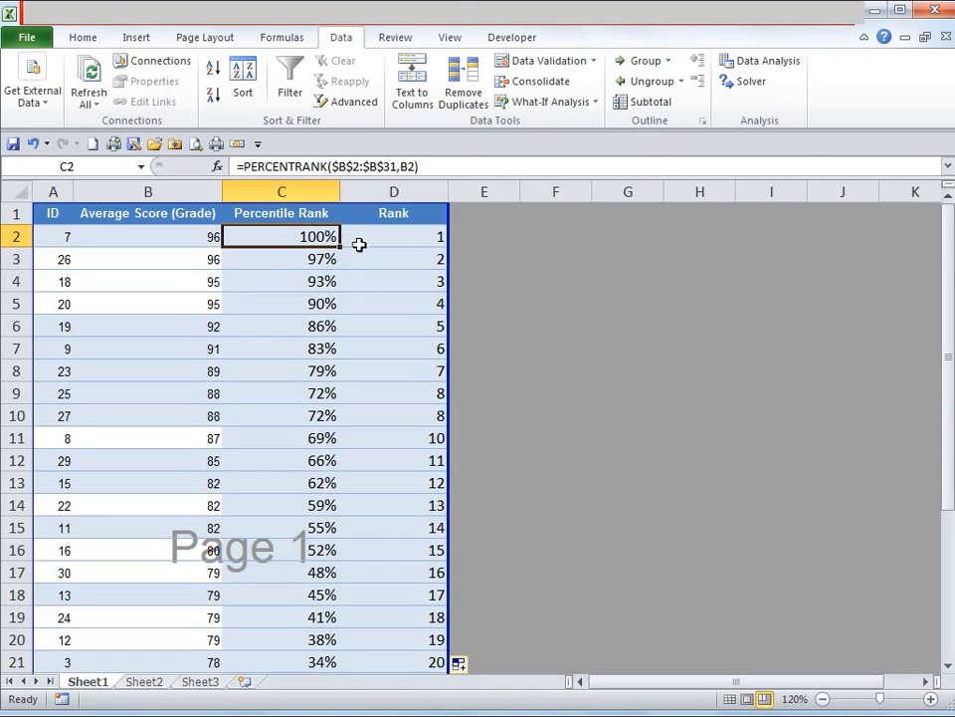